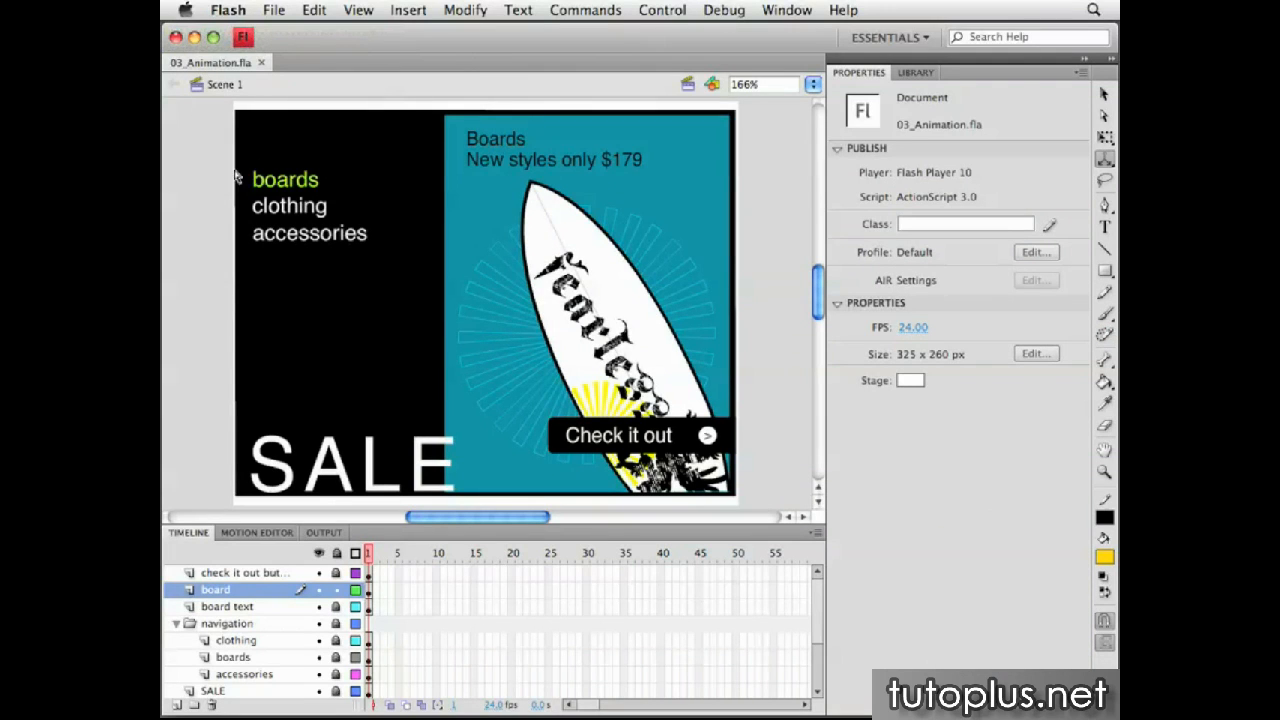
Open the surfboard's mcAnimation movie clip for editing in place and select the mcBoard instance at frame 1
left_click(1104, 94)
left_click(598, 312)
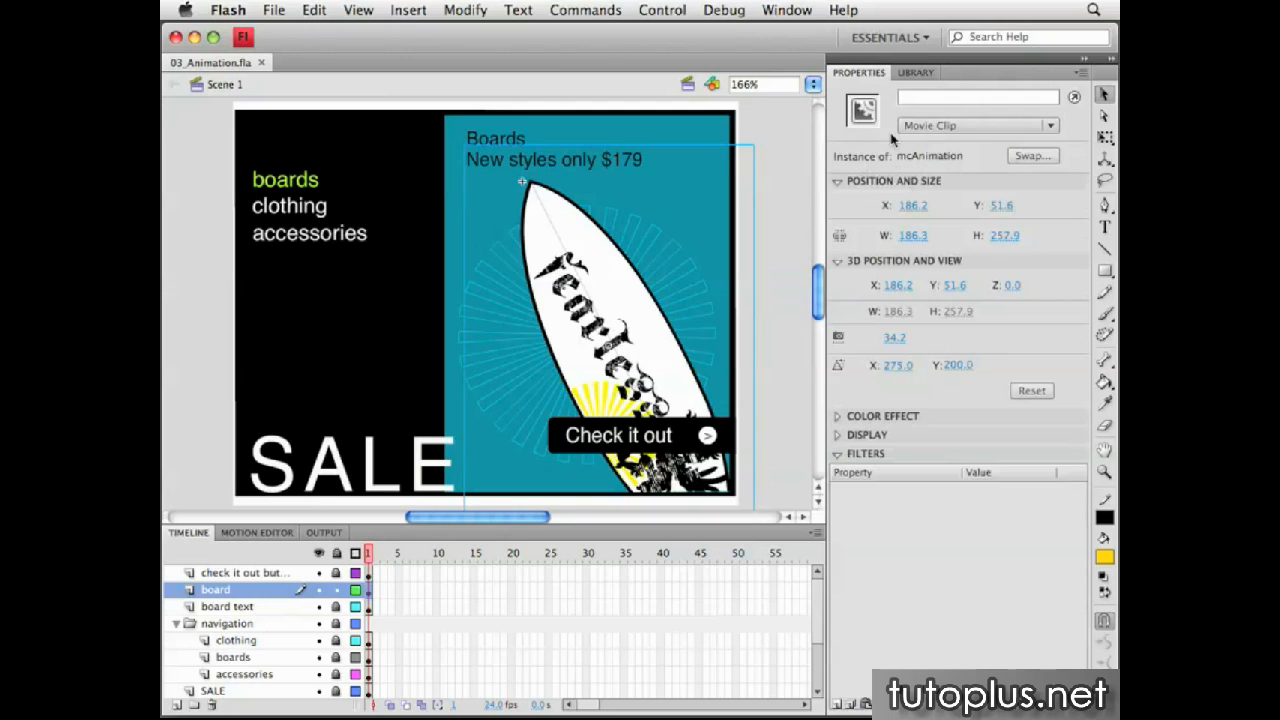
double_click(634, 297)
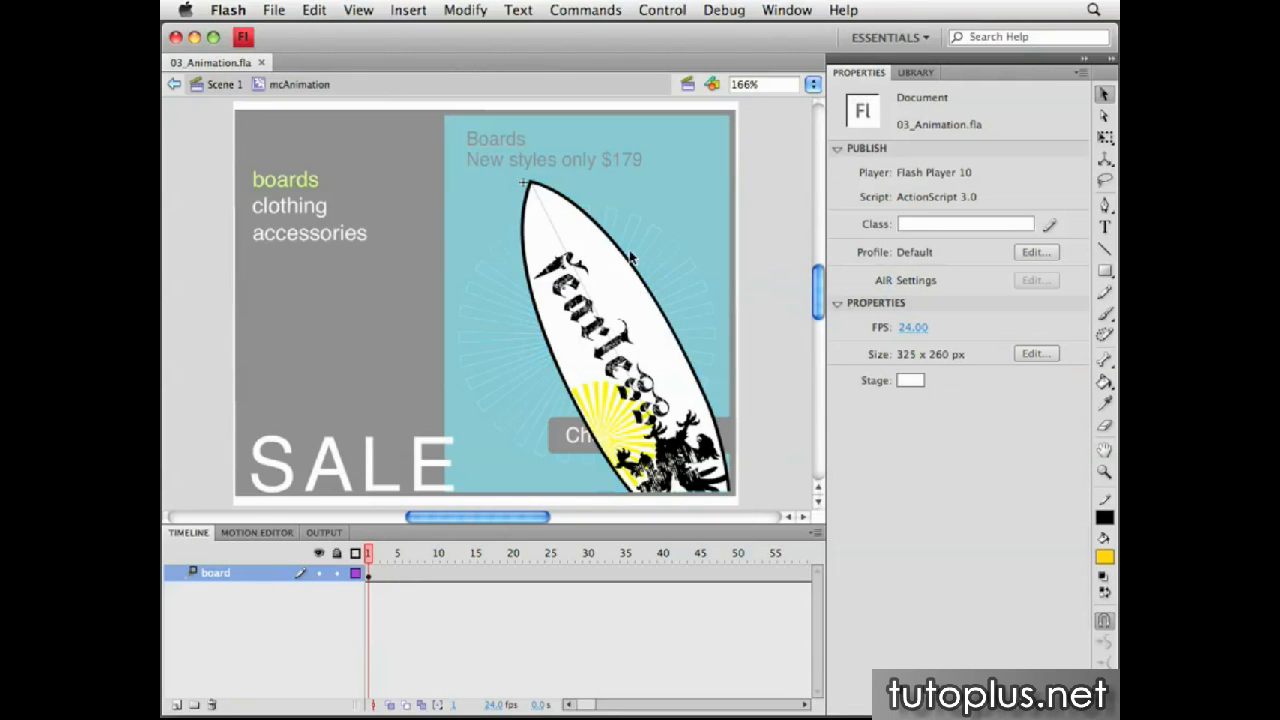
left_click(603, 264)
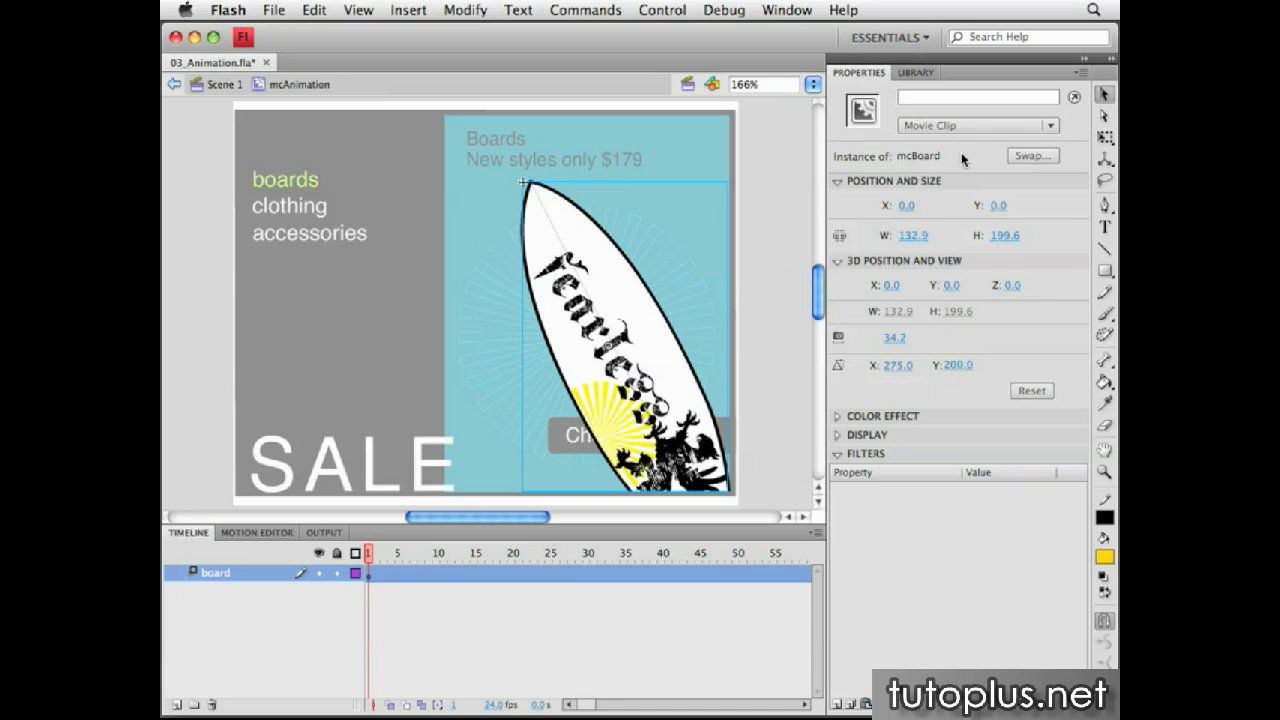
left_click_drag(369, 553, 214, 558)
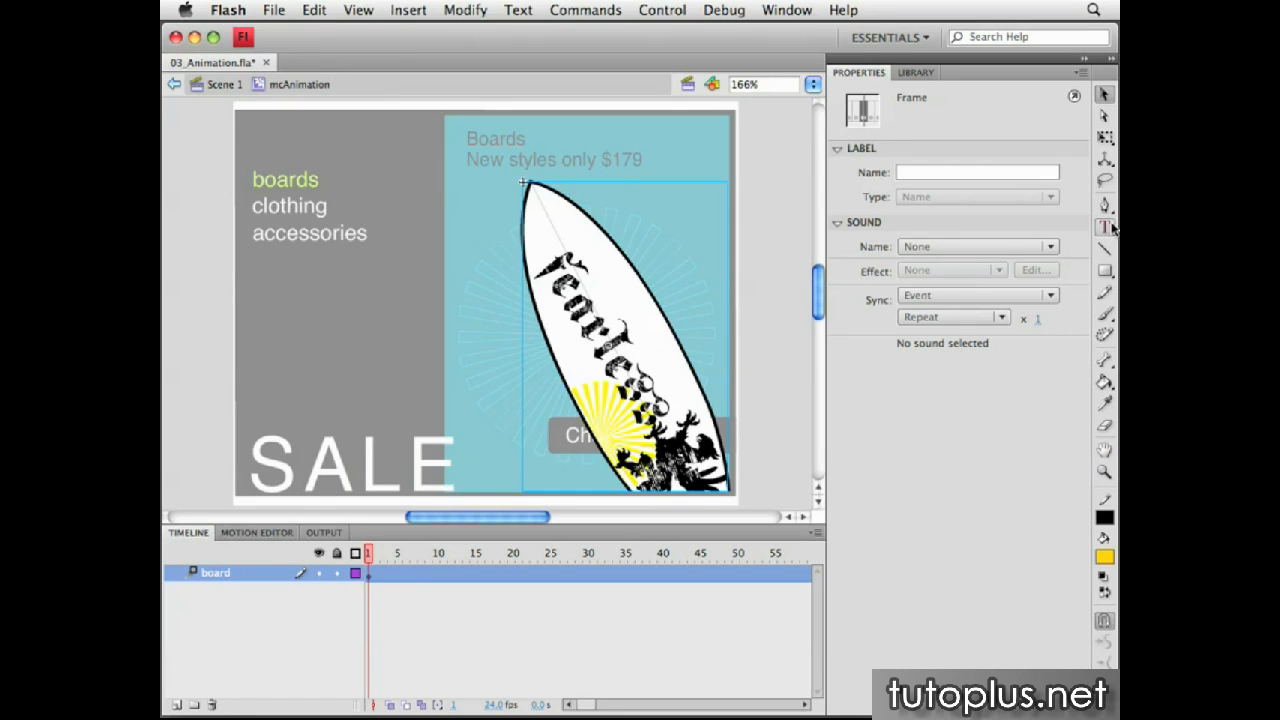
Tilt the surfboard in 3D about 41° around its X axis with the 3D Rotation tool
left_click(1104, 159)
left_click(1033, 158)
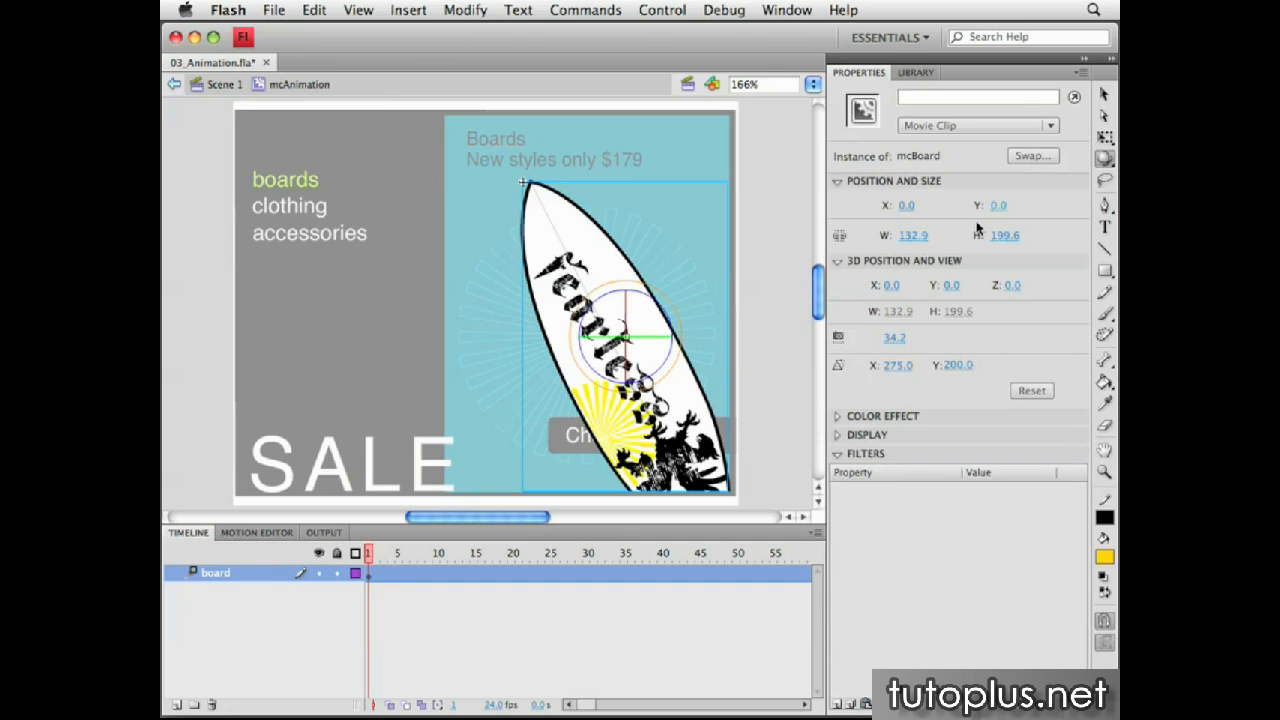
mouse_move(620, 320)
left_mouse_down()
mouse_move(585, 370)
mouse_move(600, 377)
mouse_move(643, 323)
left_mouse_up()
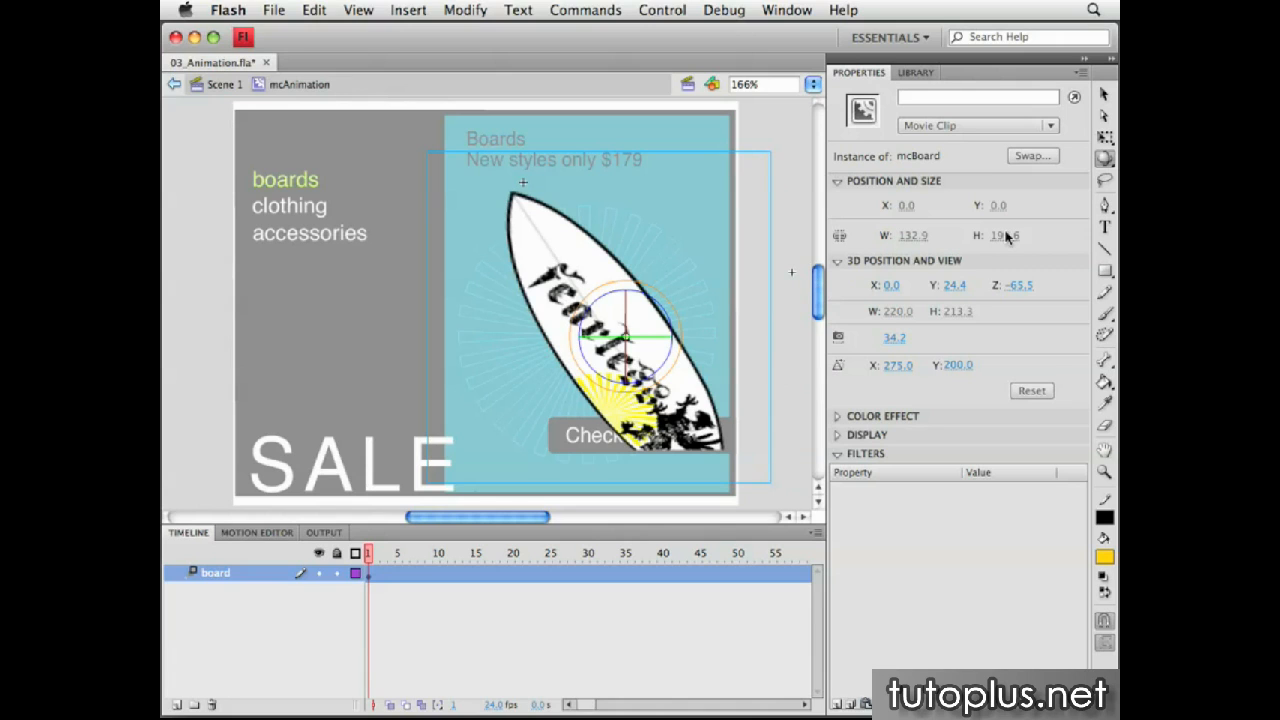
Shift the tilted surfboard down along the Y axis with the 3D Translation tool, to about Y 55
left_click_drag(1104, 158, 1042, 180)
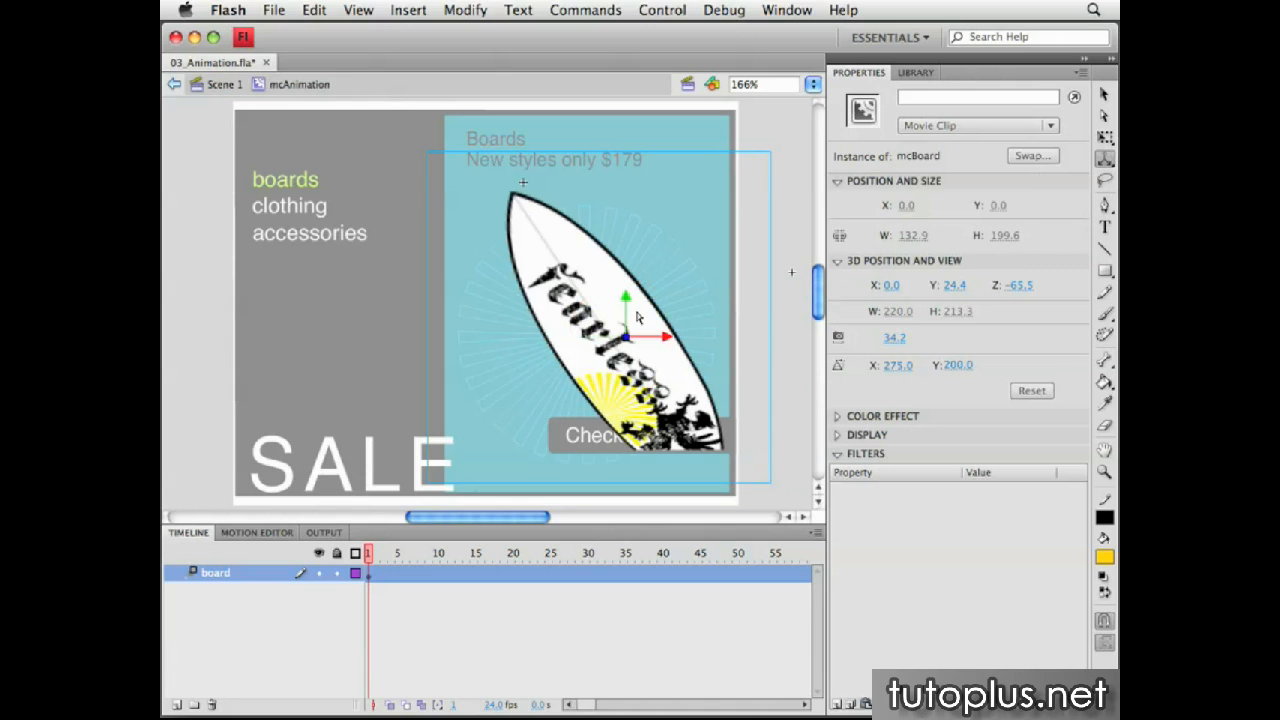
left_click_drag(626, 299, 632, 344)
left_click(583, 609)
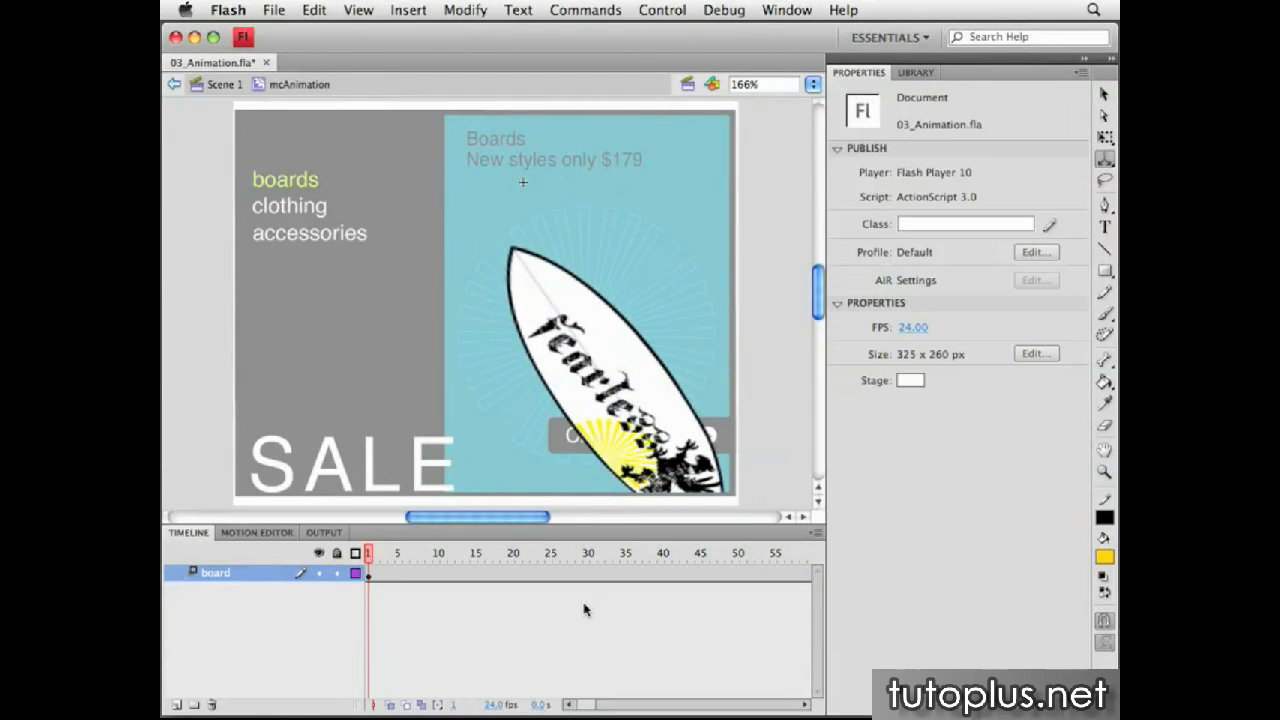
Insert a keyframe at frame 36 of the board layer
left_click(632, 573)
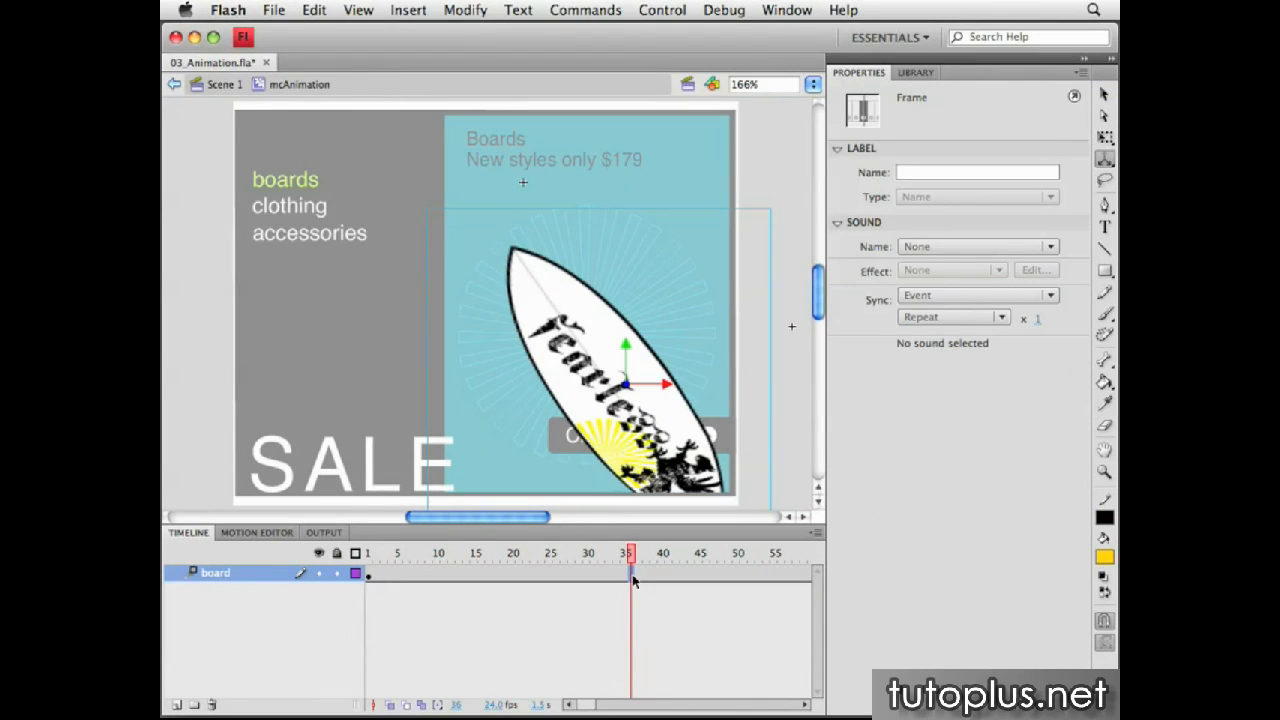
key("F6")
left_click(627, 558)
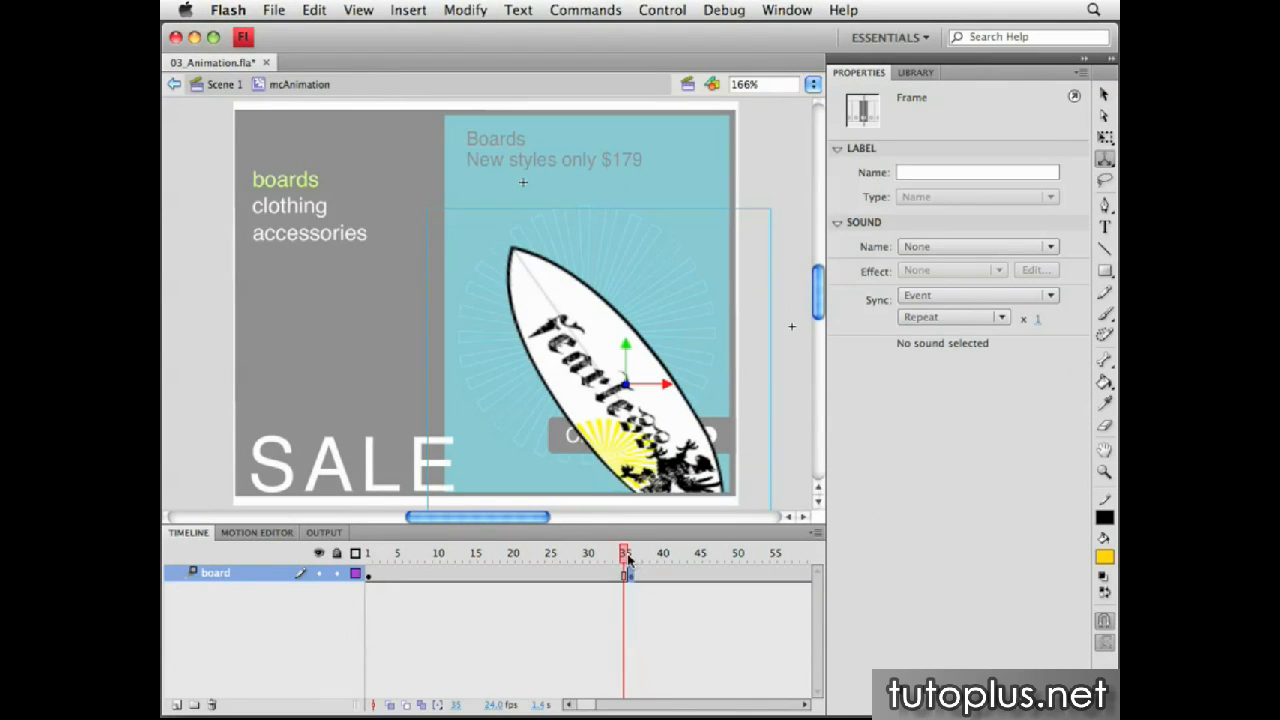
Create a motion tween on the board layer's span from frame 1 to frame 35
right_click(482, 572)
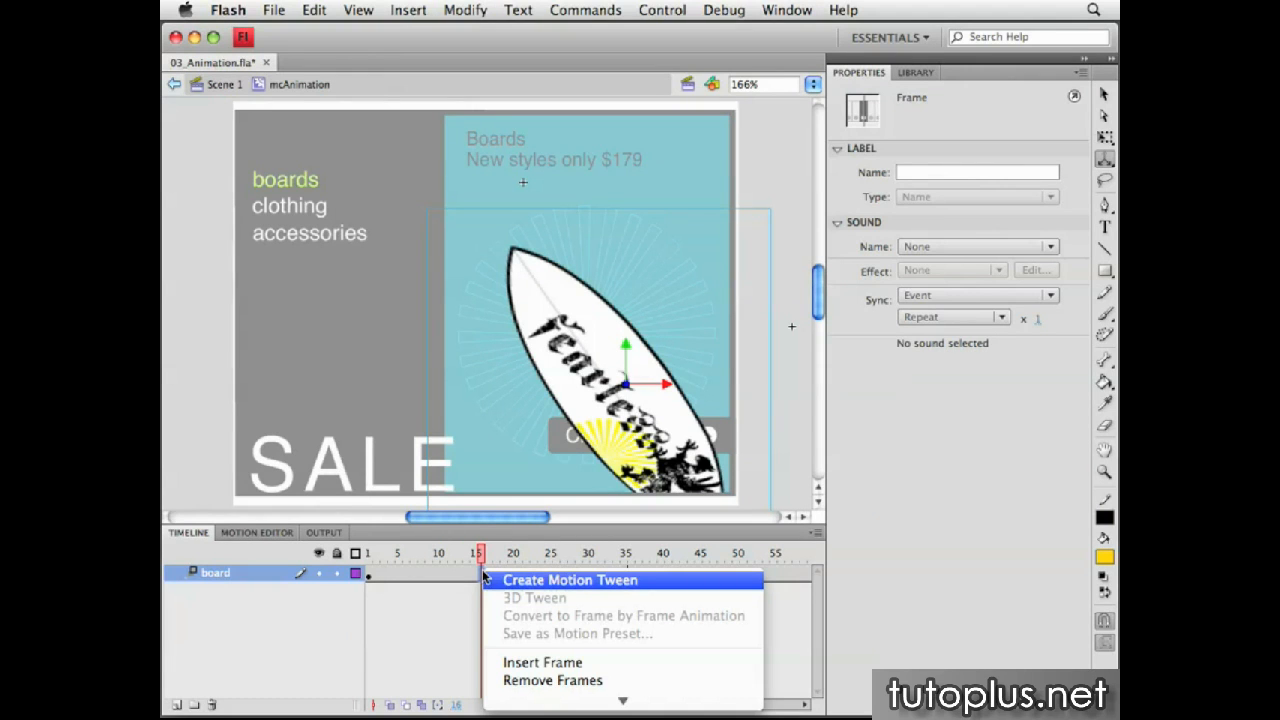
left_click(510, 582)
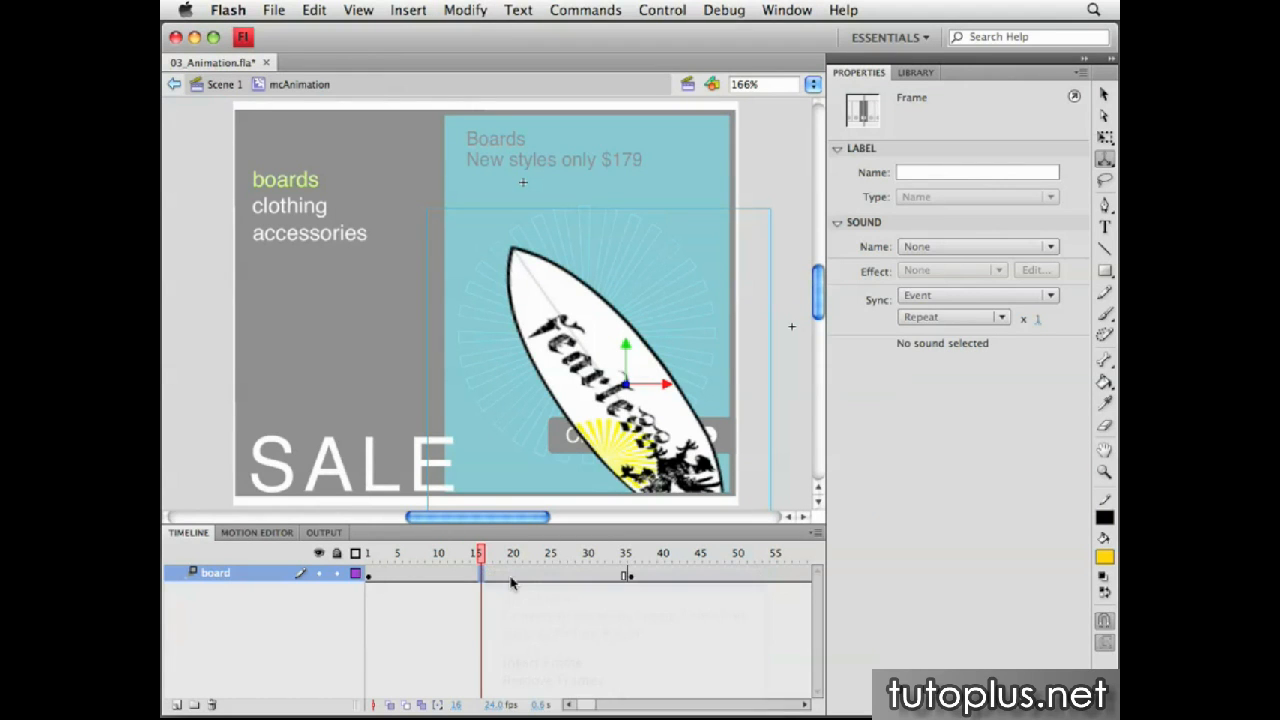
left_click_drag(484, 557, 625, 553)
left_click(620, 578)
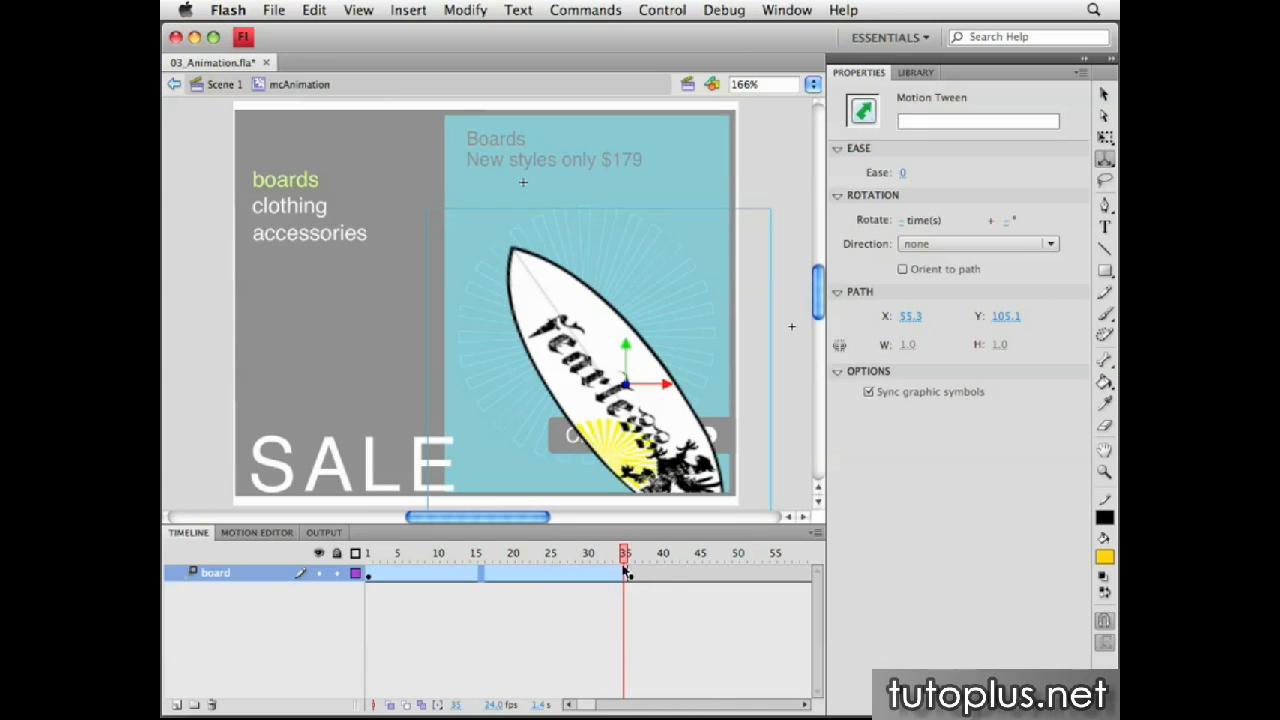
Add motion keyframes for X, Y, Rotation X, Rotation Y and Rotation Z at frame 35 of the tween
left_click(416, 579)
left_click_drag(403, 556, 625, 555)
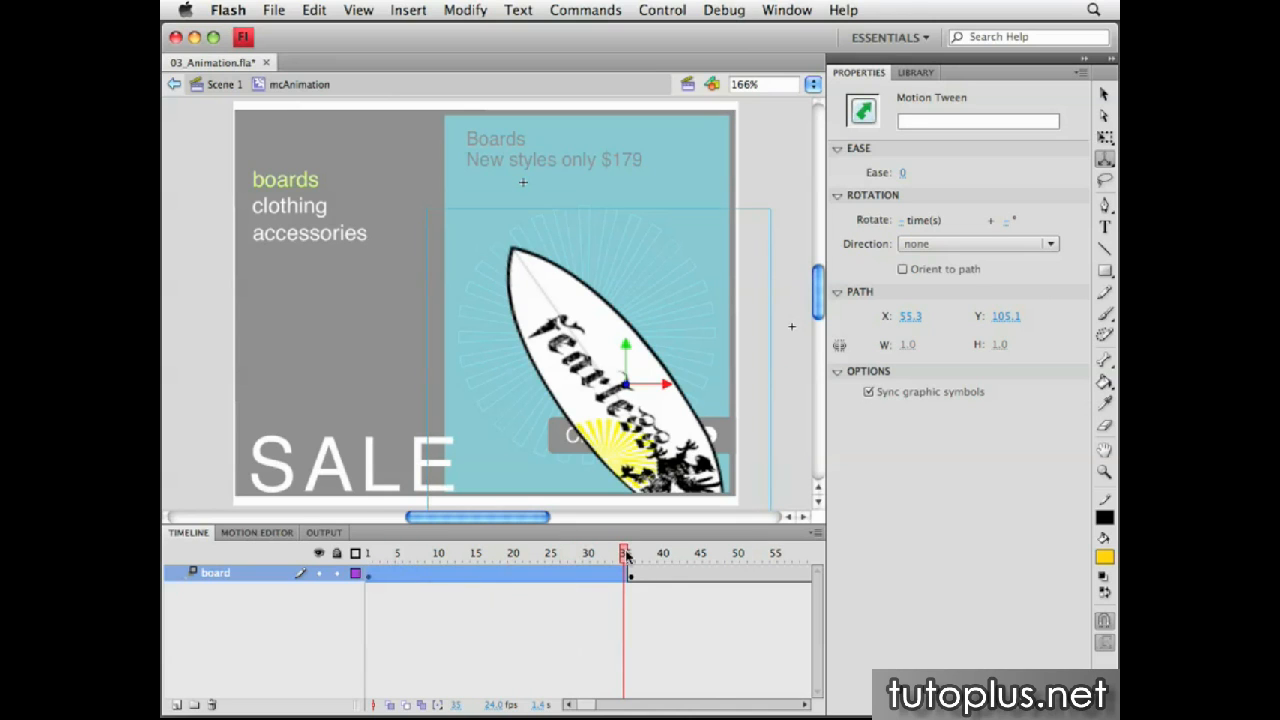
left_click(258, 533)
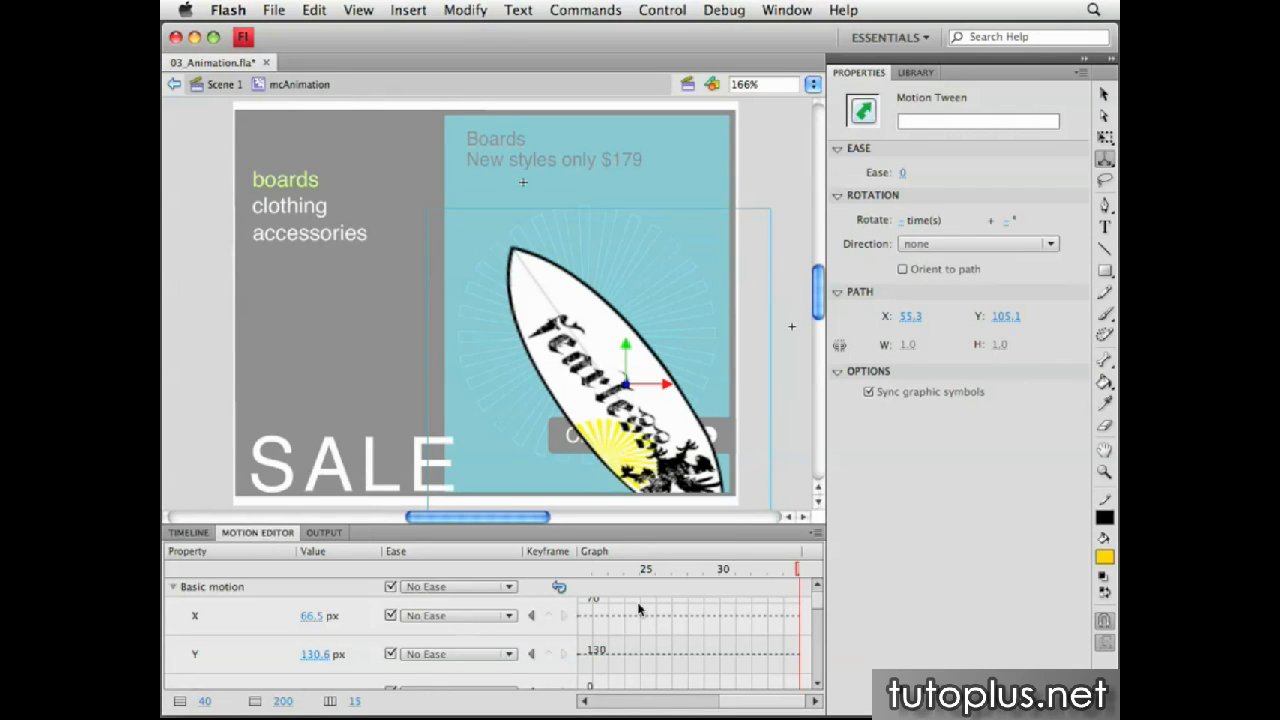
left_click_drag(817, 603, 817, 600)
left_click(549, 616)
left_click_drag(817, 604, 817, 621)
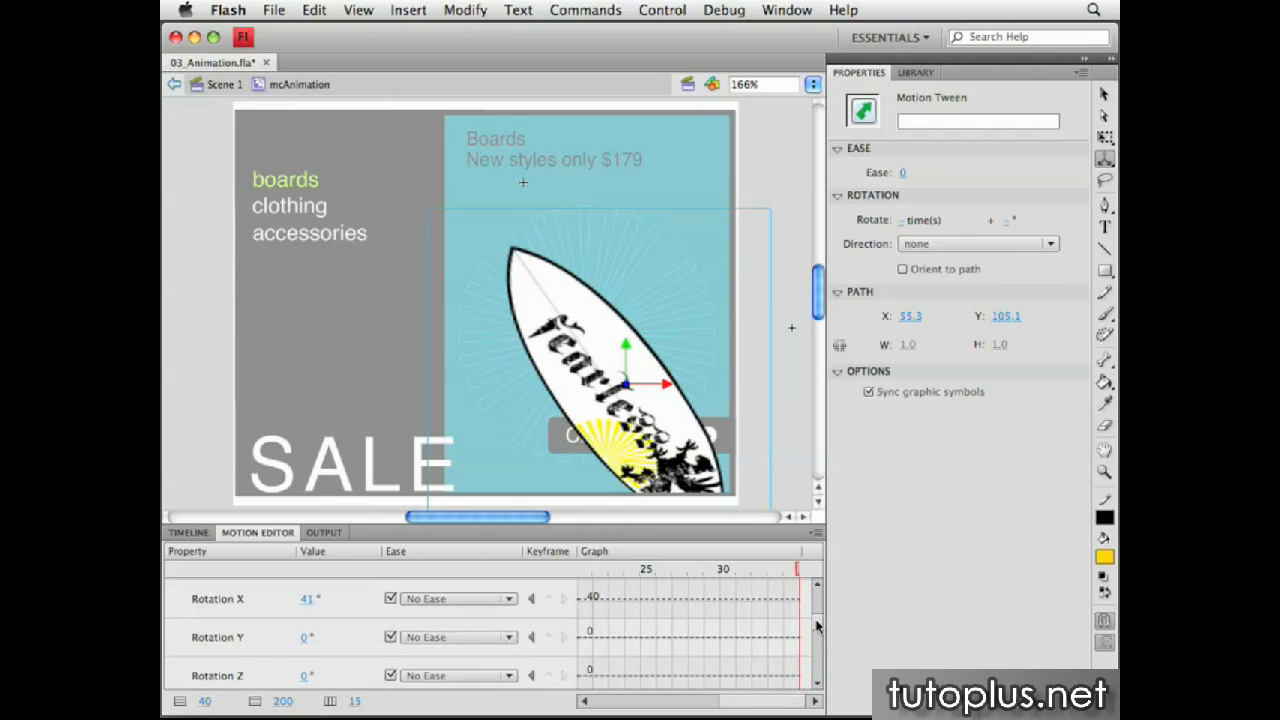
left_click(548, 598)
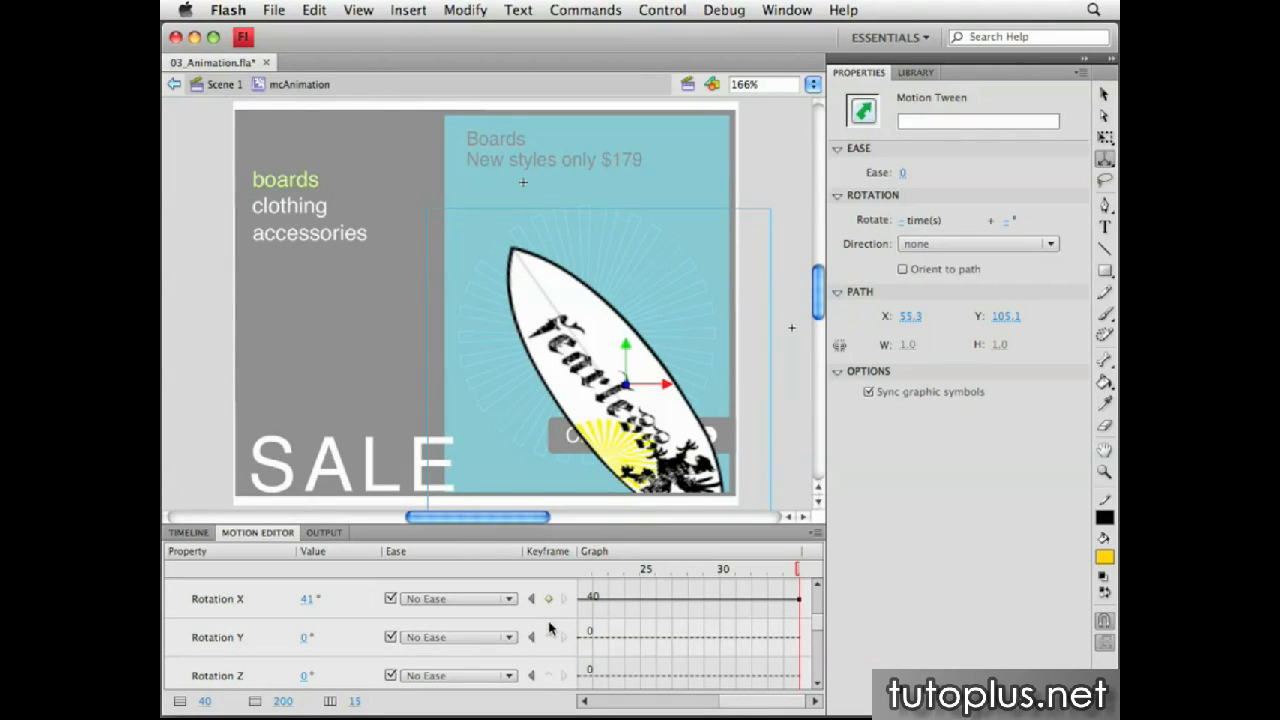
left_click(549, 636)
left_click(549, 675)
left_click_drag(818, 628, 818, 596)
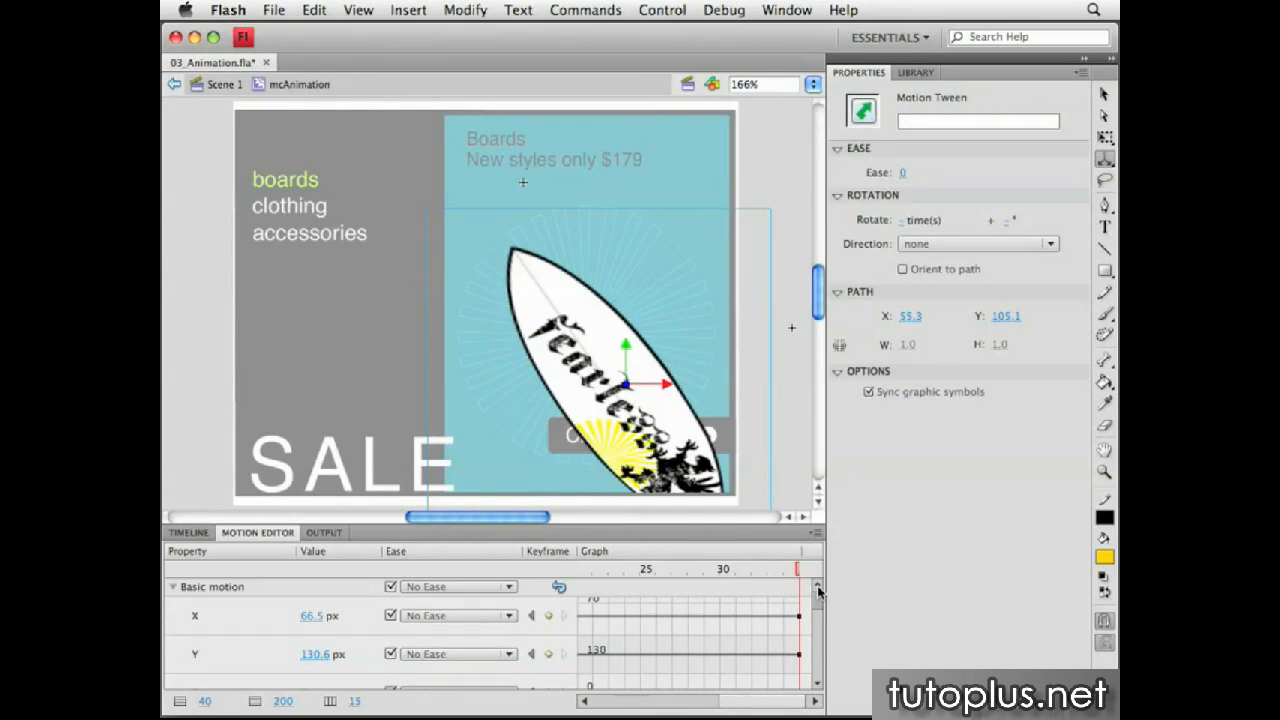
At frame 1, move the surfboard straight down below the stage to about Y 181 with the 3D Translation tool
left_click(199, 533)
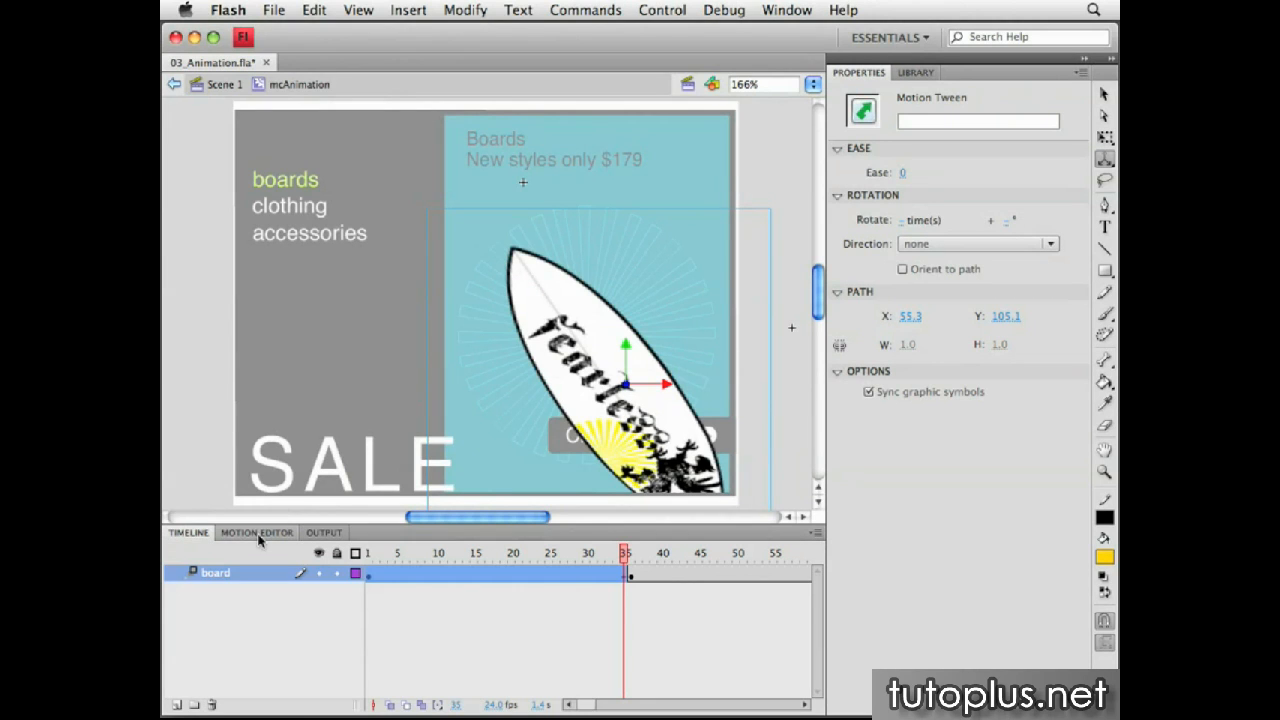
left_click_drag(625, 553, 368, 556)
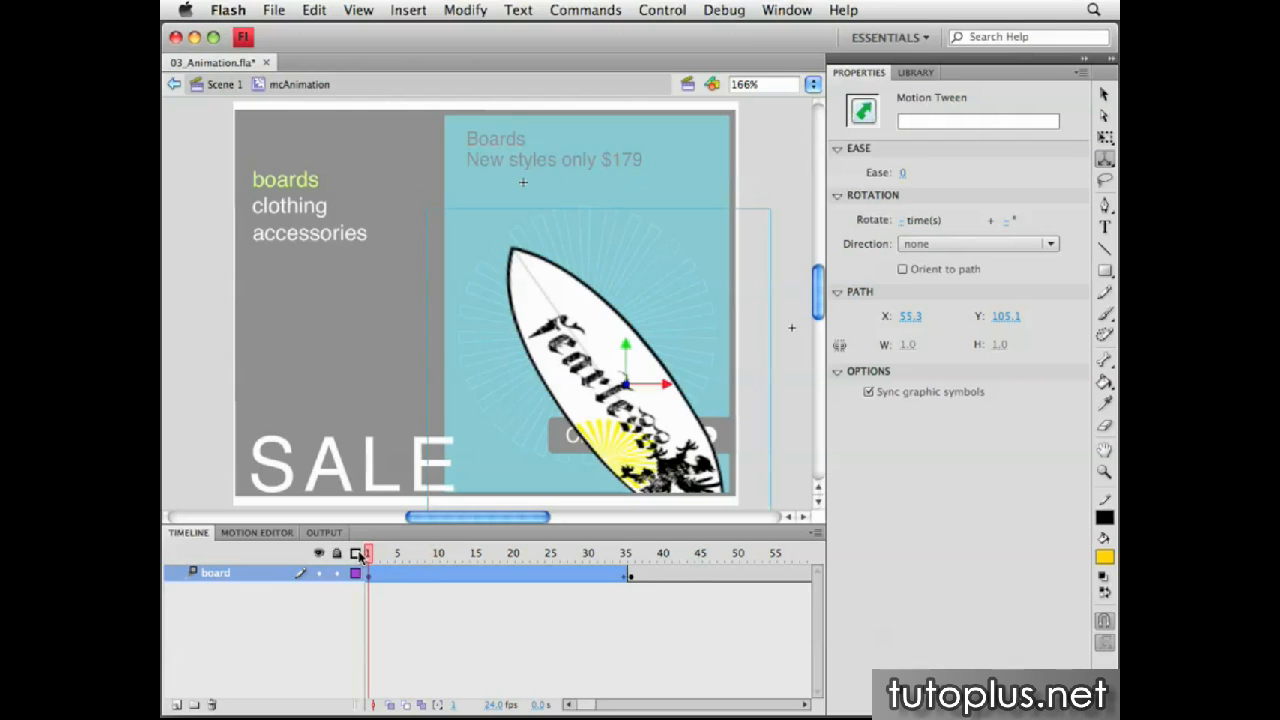
left_click_drag(818, 302, 808, 338)
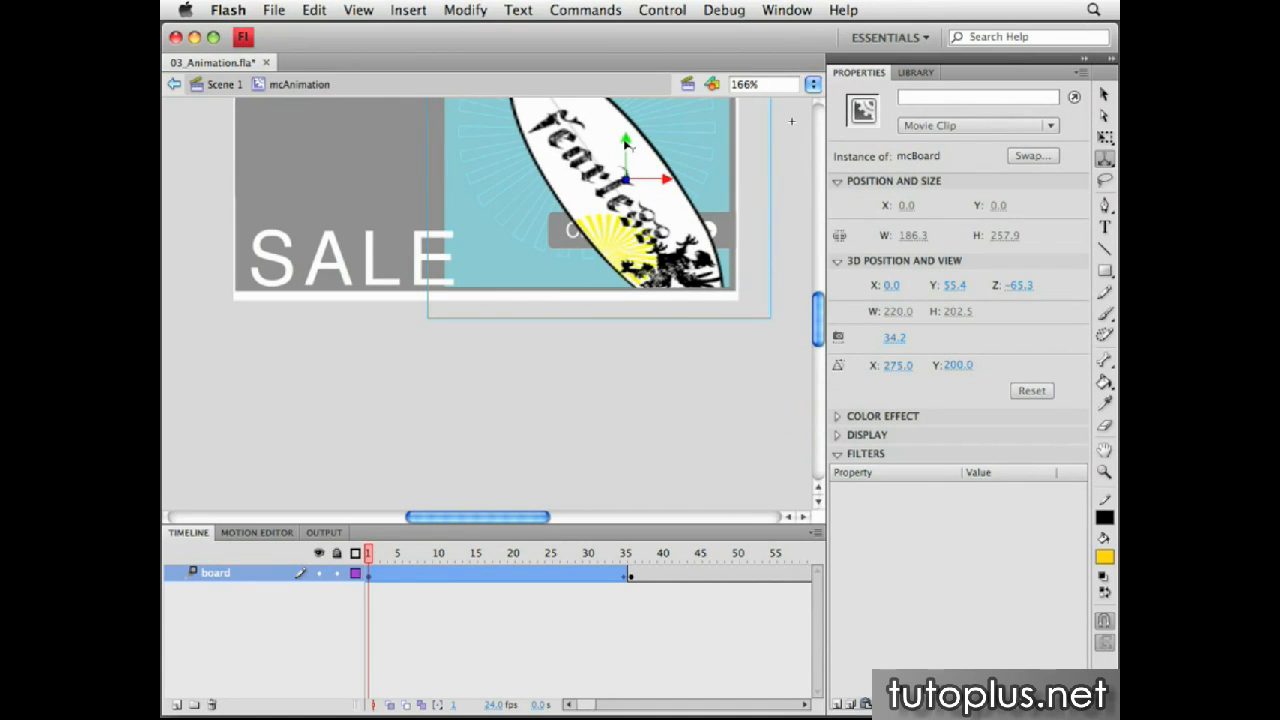
left_click_drag(625, 140, 626, 340)
Tilt the surfboard further around its X axis at frame 1 so it lies nearly flat
left_click(1105, 162)
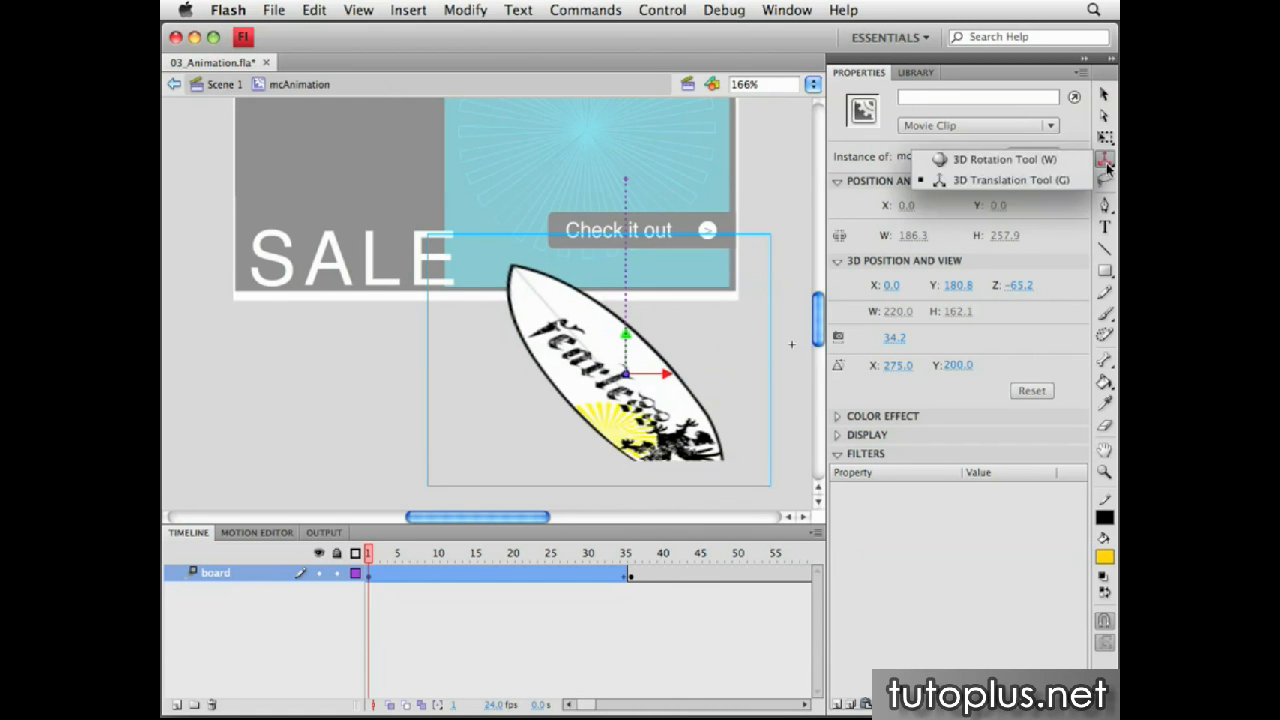
left_click(1033, 162)
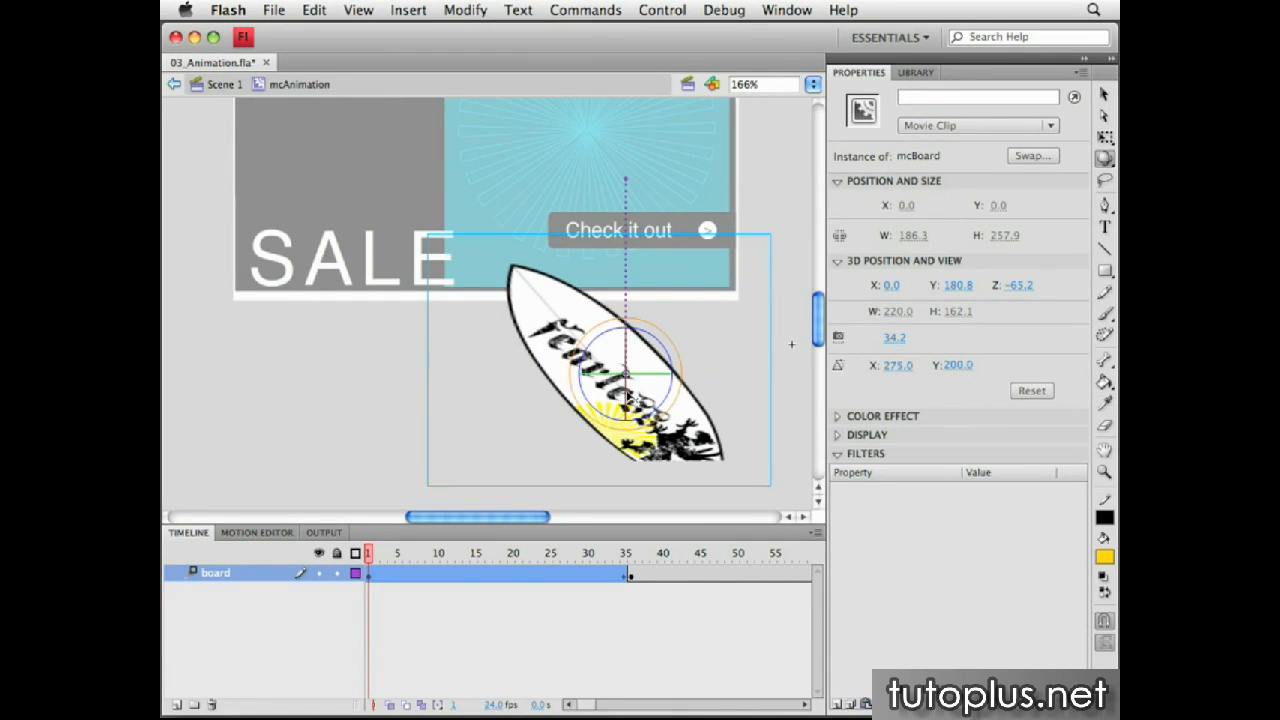
mouse_move(627, 397)
left_mouse_down()
mouse_move(596, 394)
mouse_move(623, 377)
left_mouse_up()
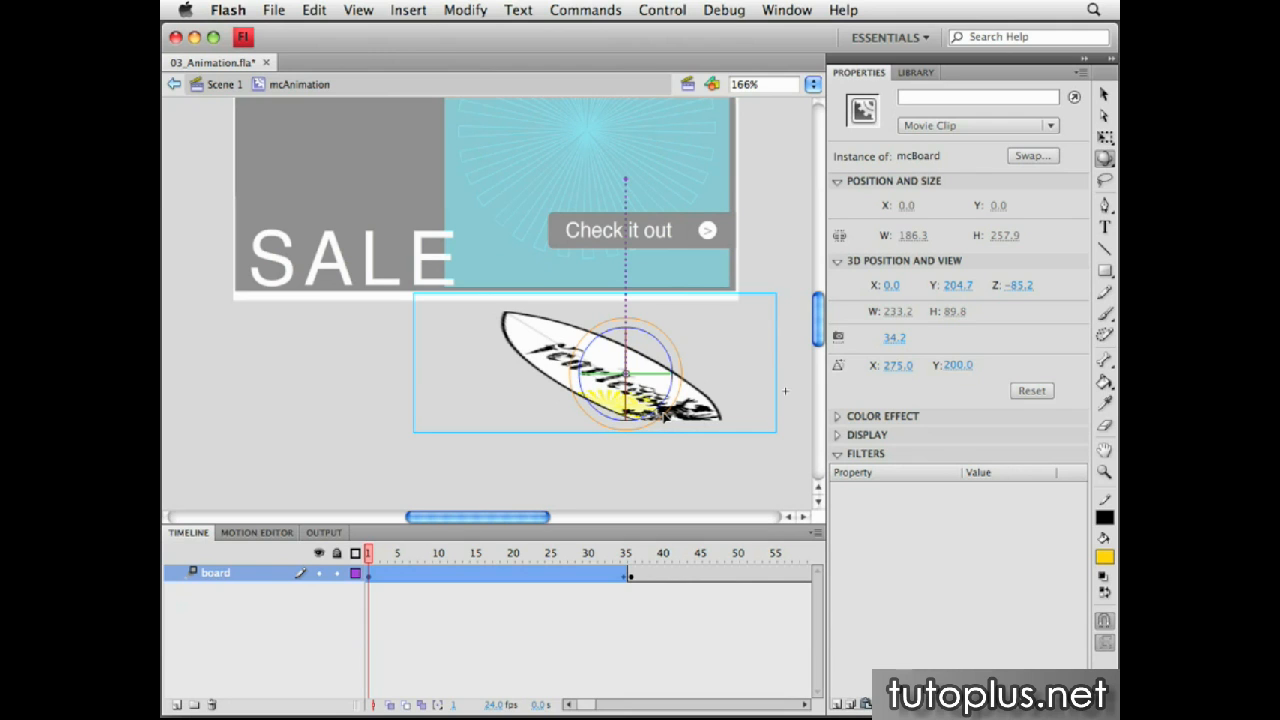
Push the surfboard farther back in depth along the Z axis at frame 1 with the 3D Translation tool
left_click(1104, 158)
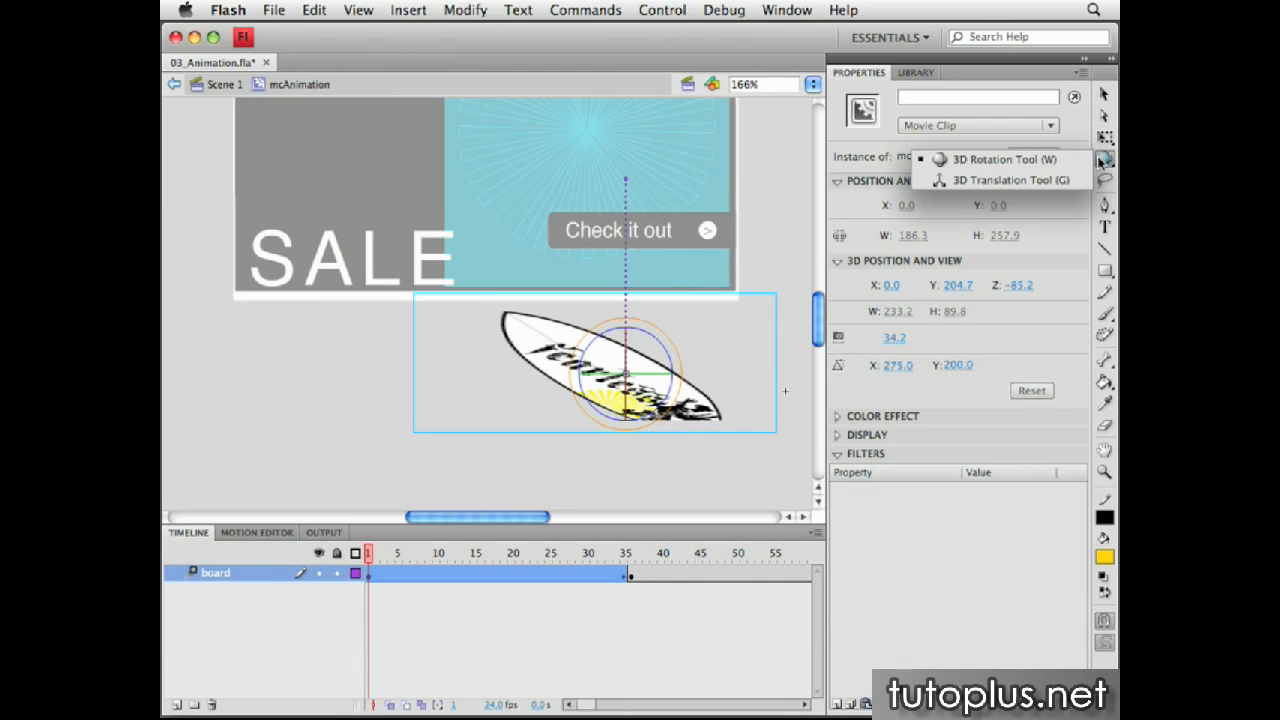
left_click(1053, 179)
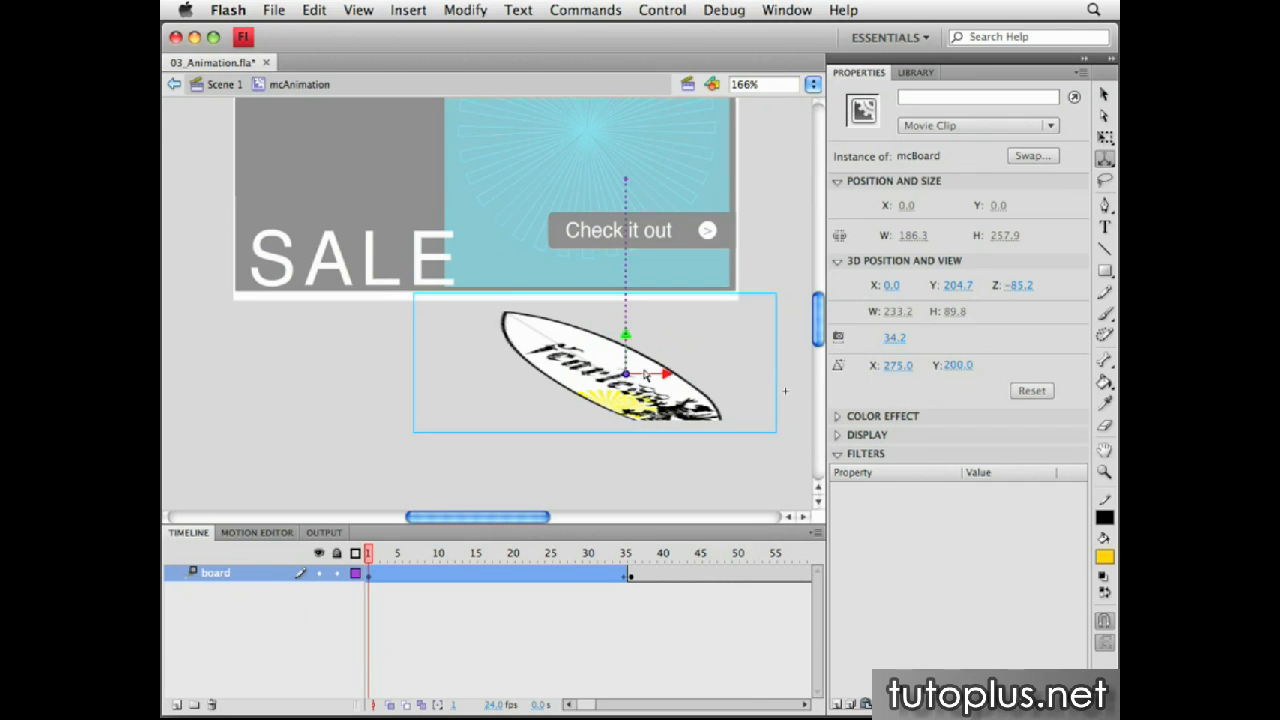
left_click_drag(625, 374, 697, 208)
Test the movie to preview the surfboard animation, and close the preview
left_click_drag(370, 556, 338, 558)
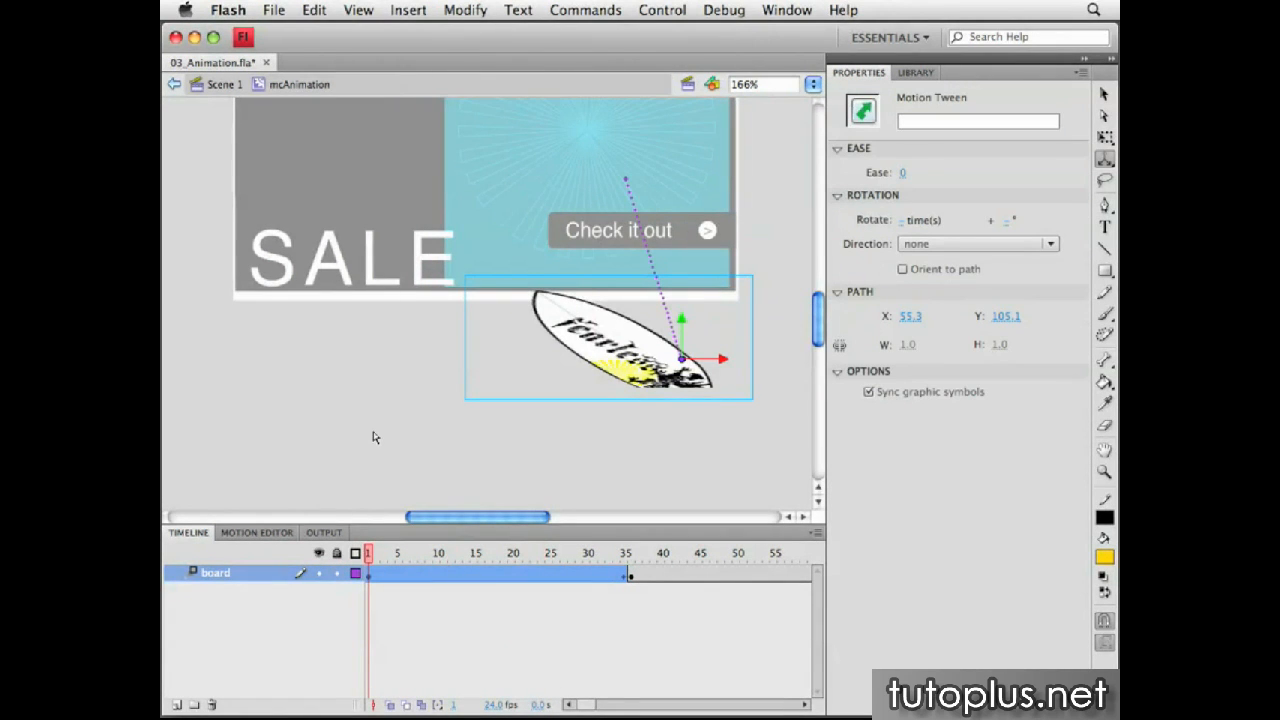
key("super+Return")
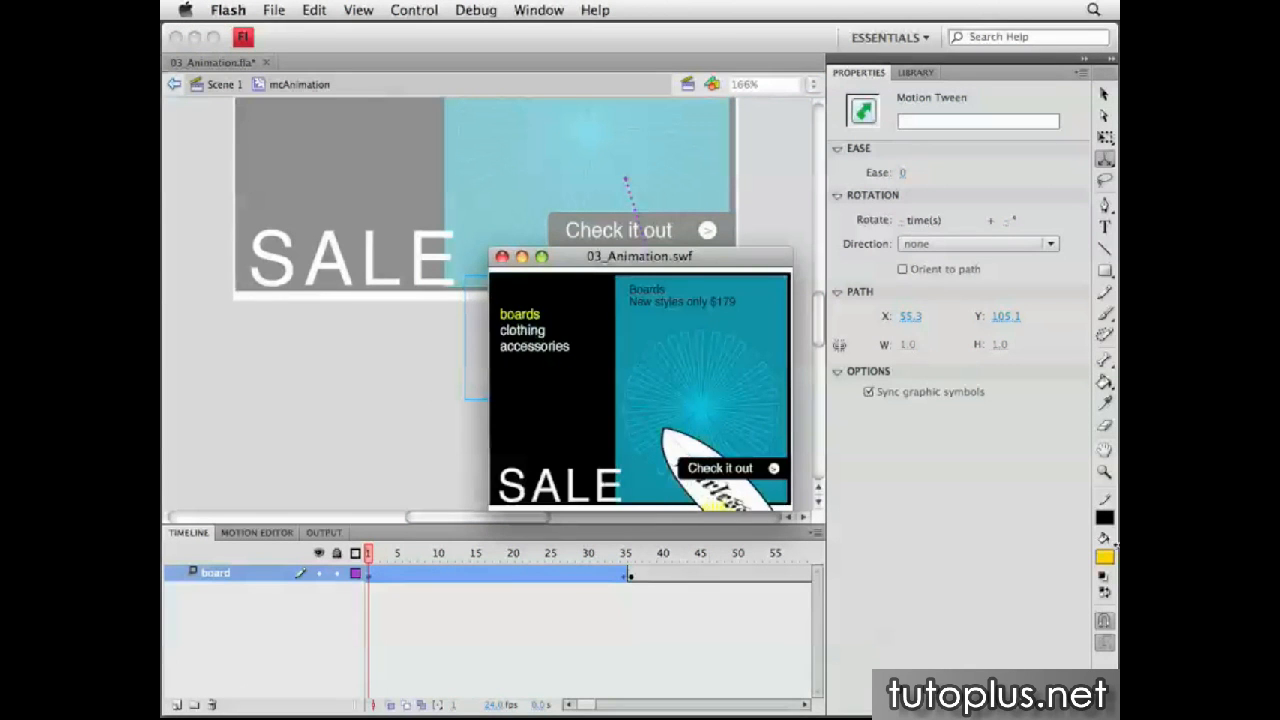
left_click(502, 257)
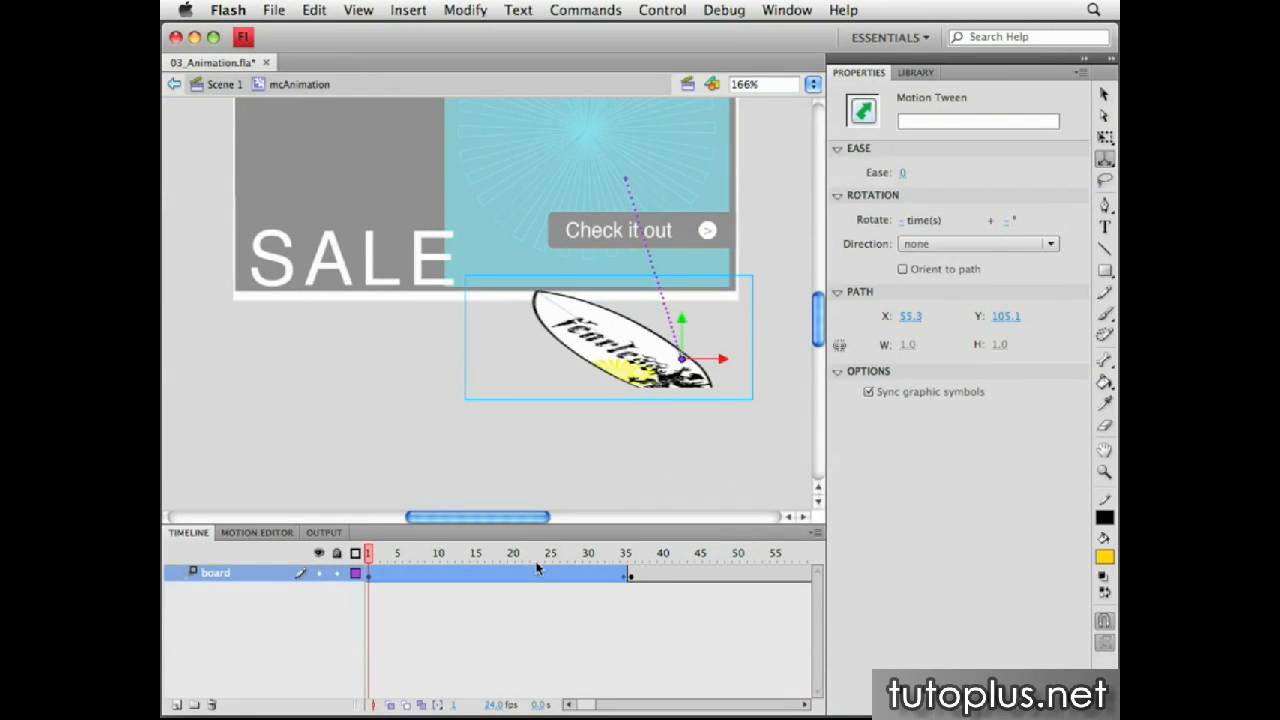
Set the motion tween's ease to 100 out and preview the eased animation in a movie test
left_click(481, 583)
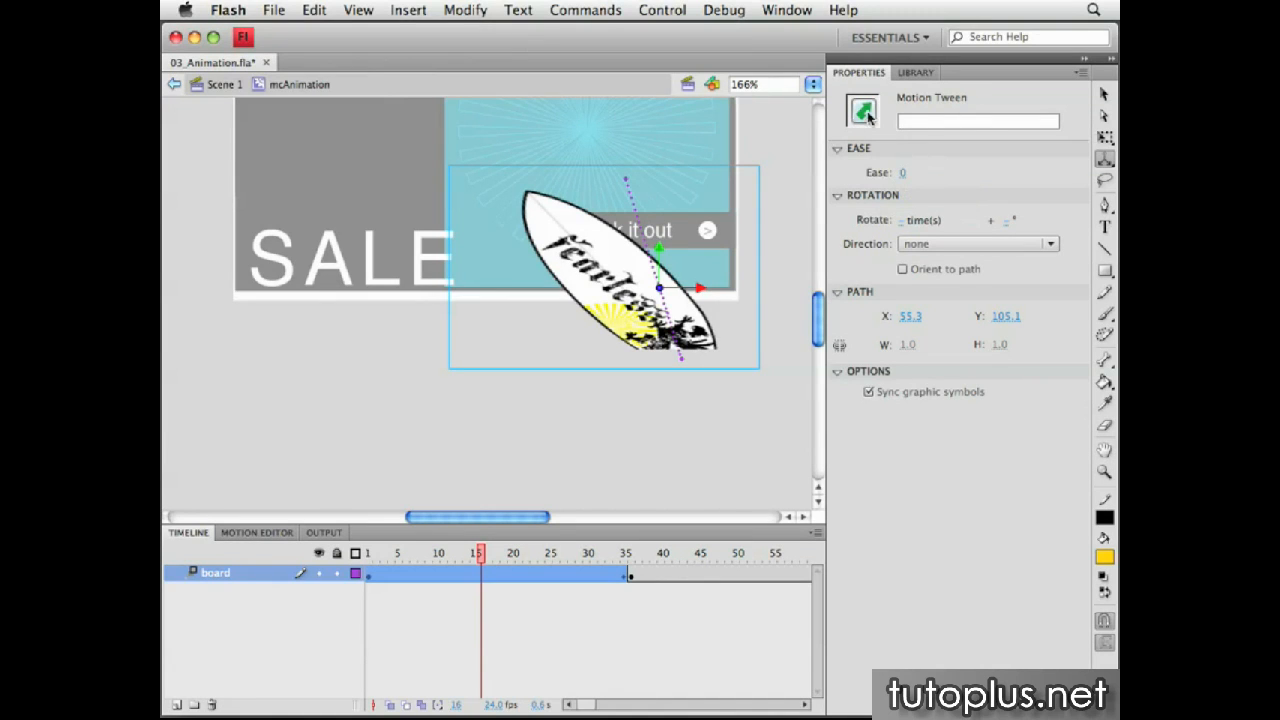
left_click_drag(901, 176, 1046, 180)
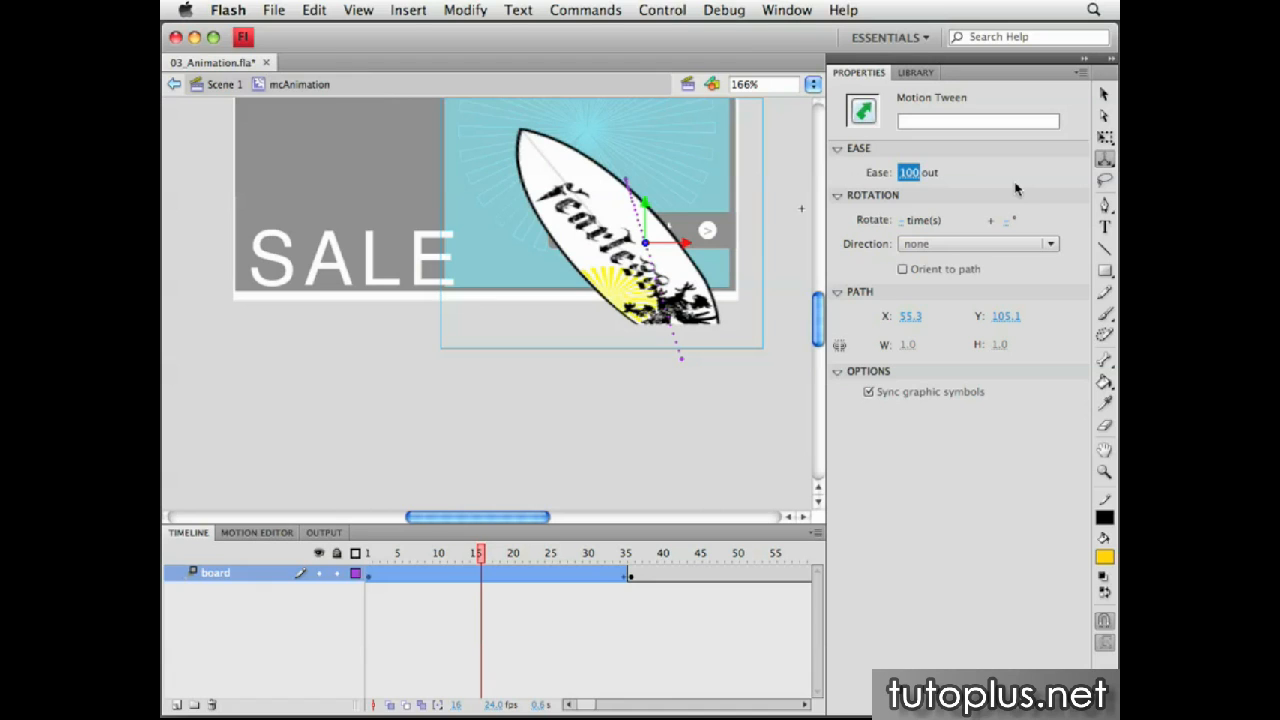
key("super+Return")
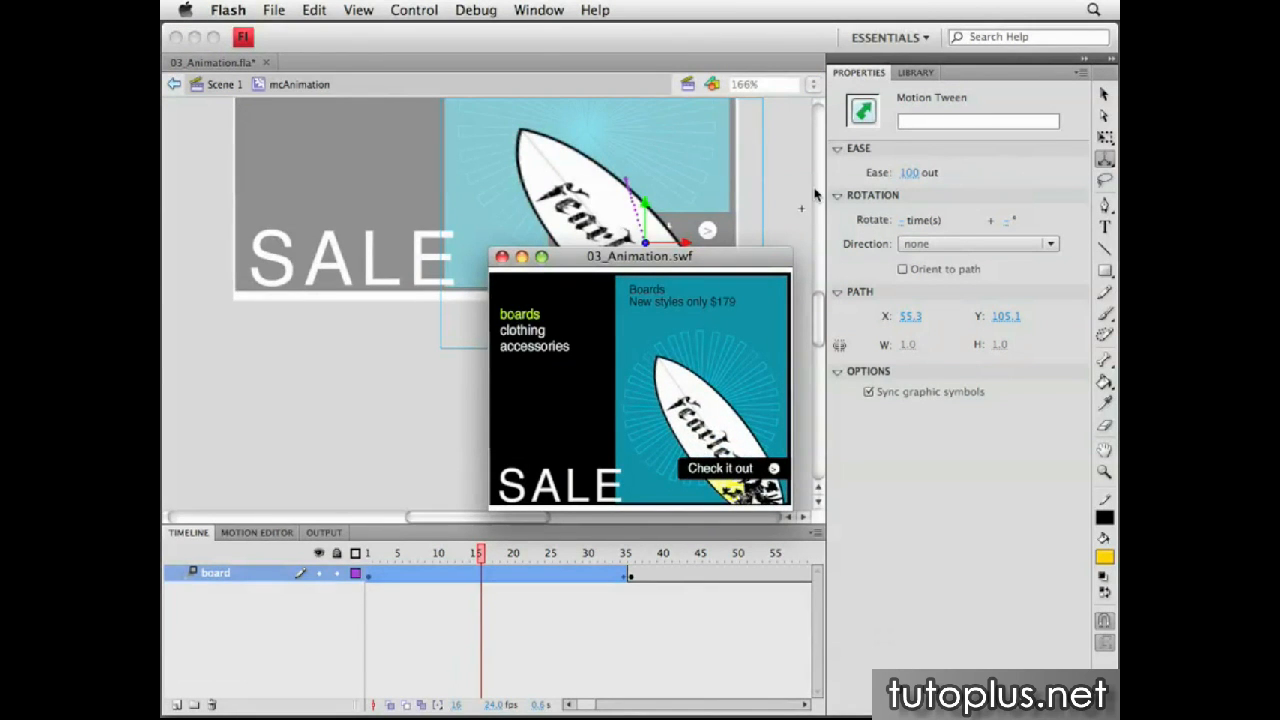
left_click(502, 257)
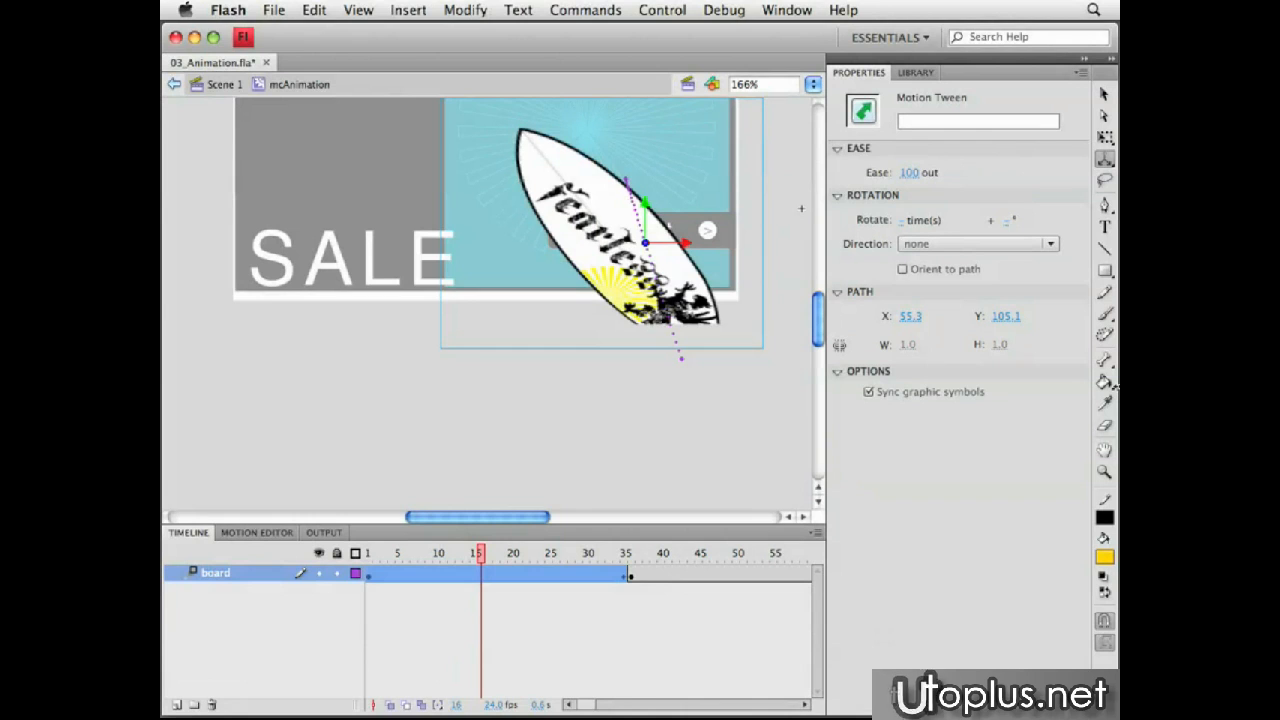